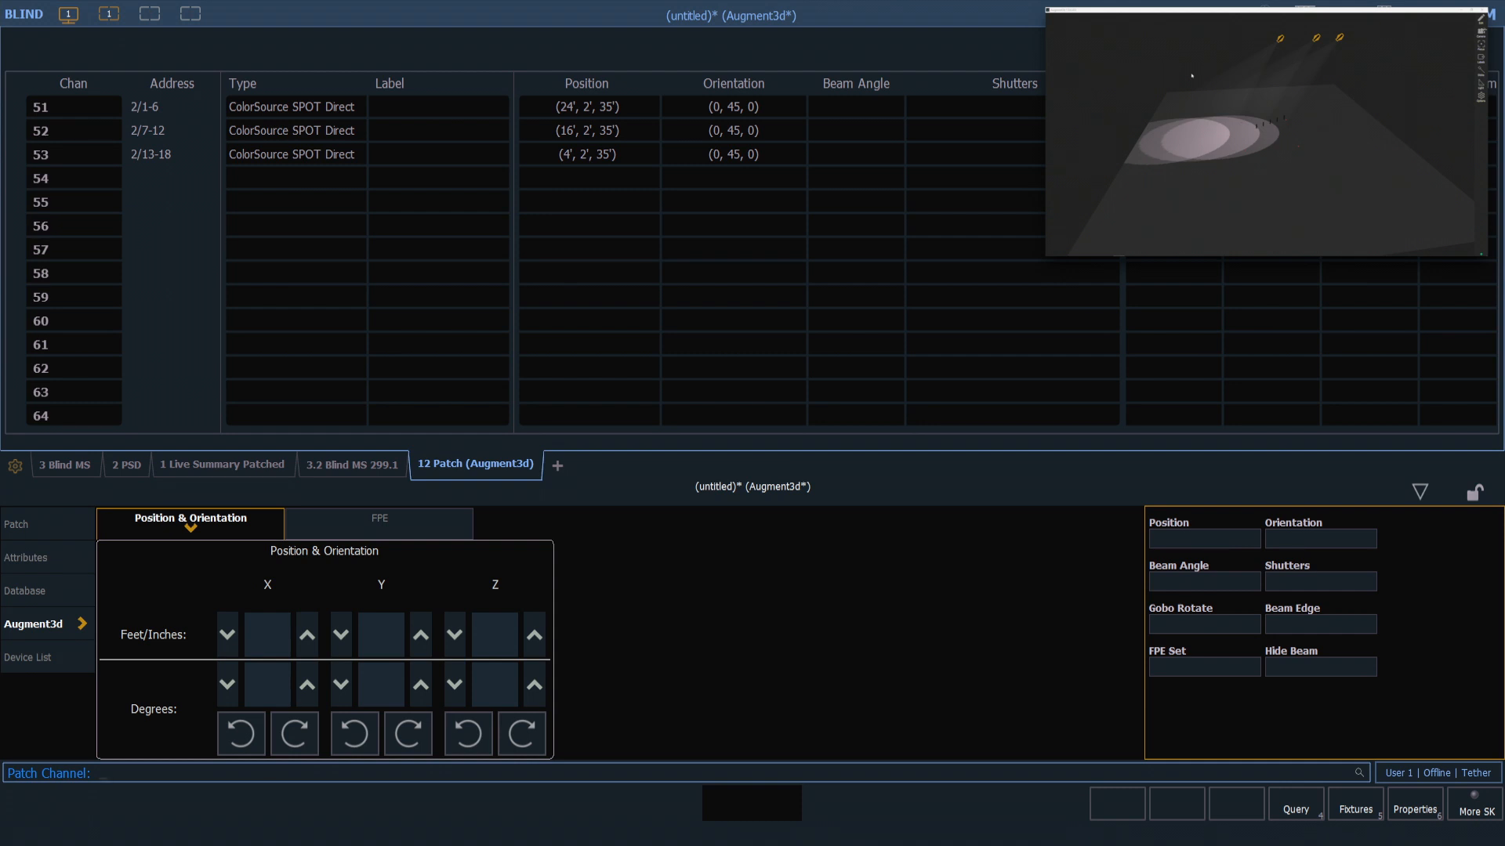
pyautogui.write('51')
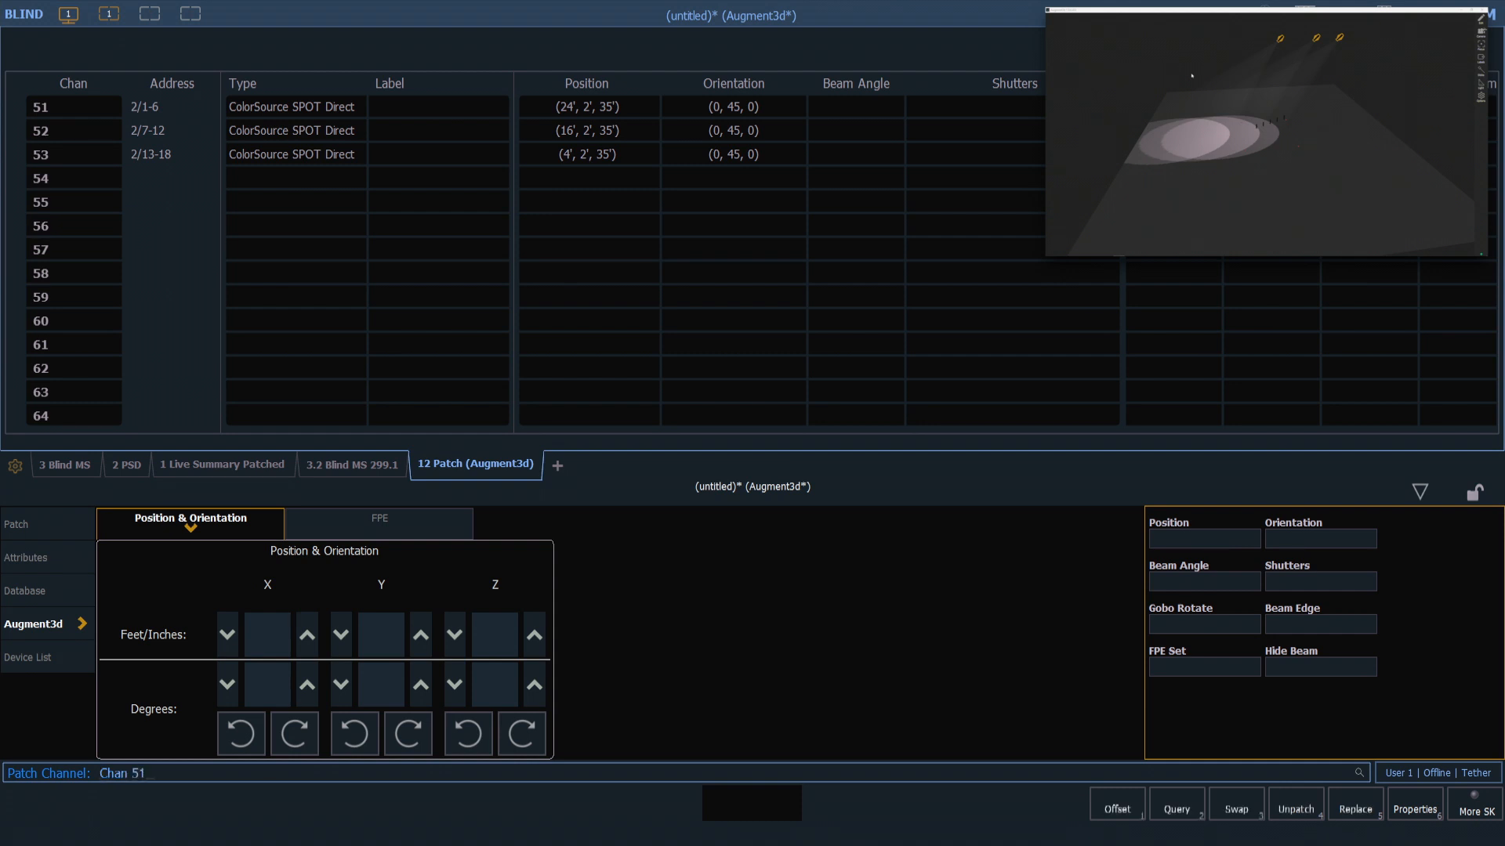
# - Select channel 51 and aim its beam at a stage spot, orientation becoming 54.8, 0, 98.2
pyautogui.press('Return')
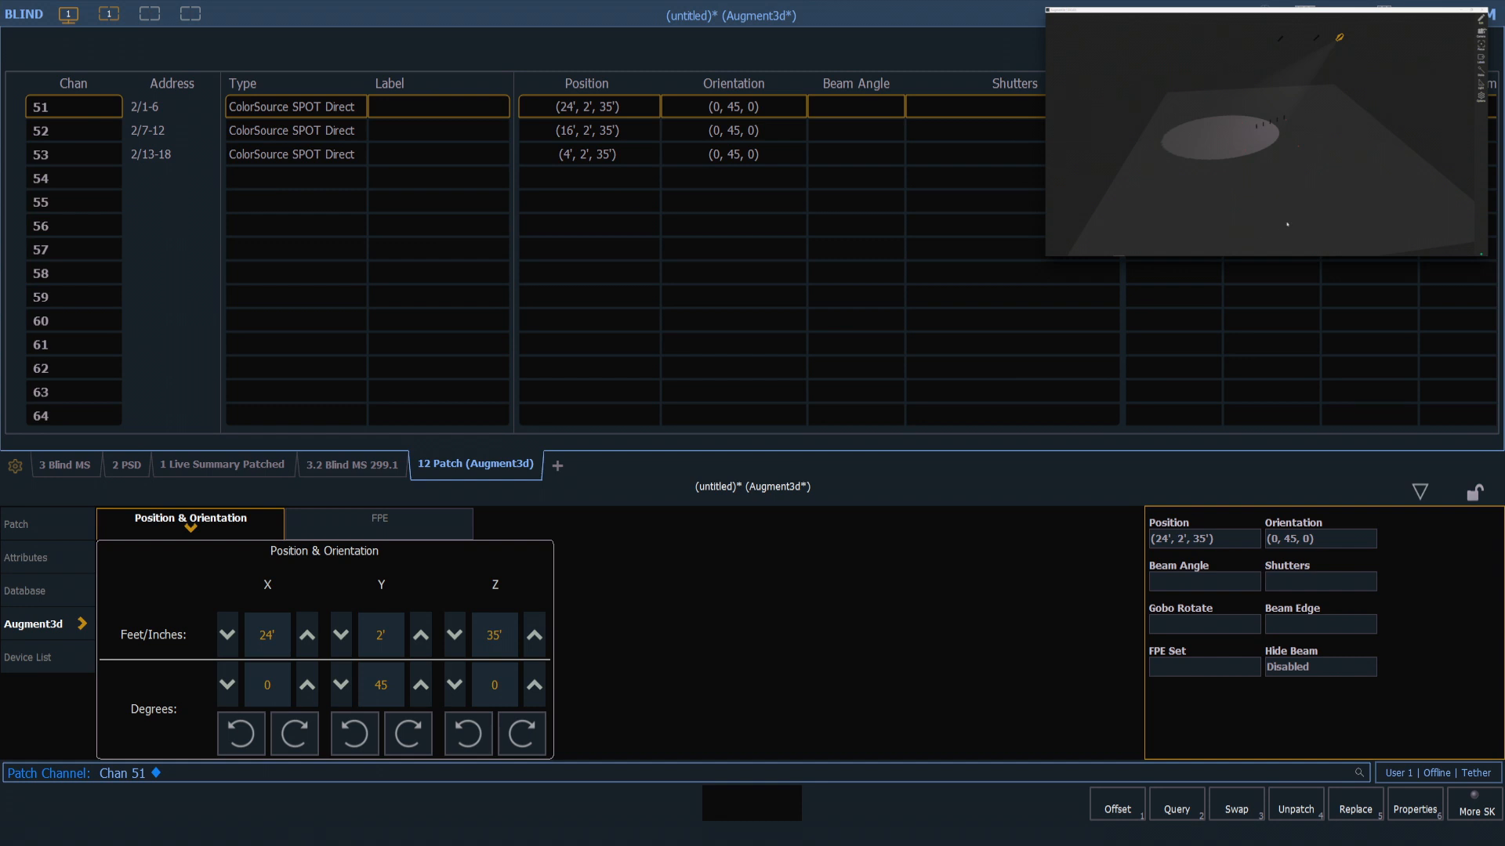
pyautogui.click(1361, 183)
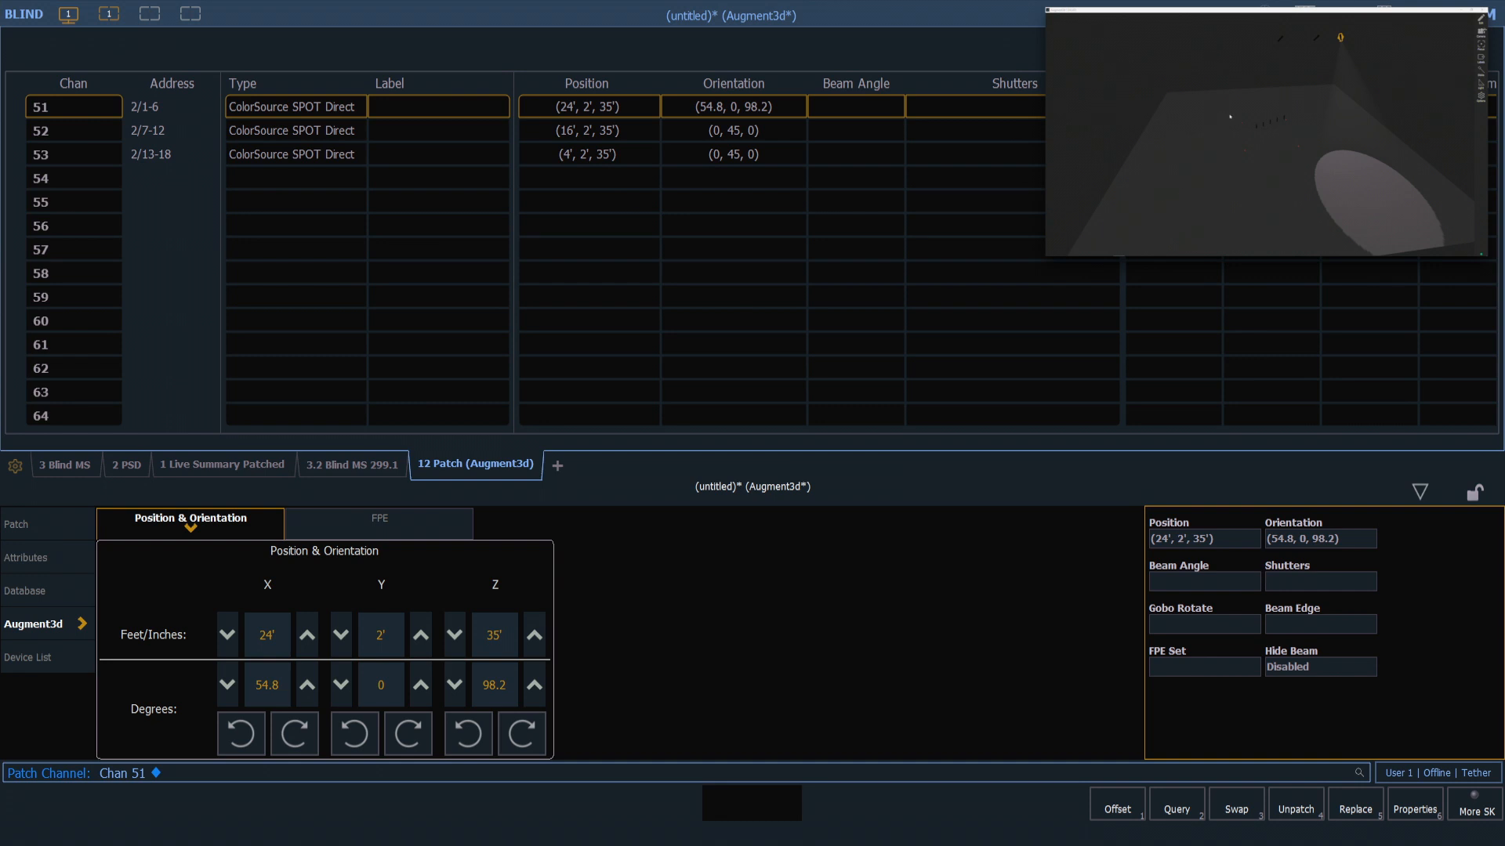
# - Drag channel 51's pool across the stage to orientation 53.8, 0, 113.8, then clear the selection
pyautogui.moveTo(1230, 117)
pyautogui.mouseDown()
pyautogui.moveTo(1216, 161)
pyautogui.moveTo(1359, 189)
pyautogui.moveTo(1300, 169)
pyautogui.mouseUp()
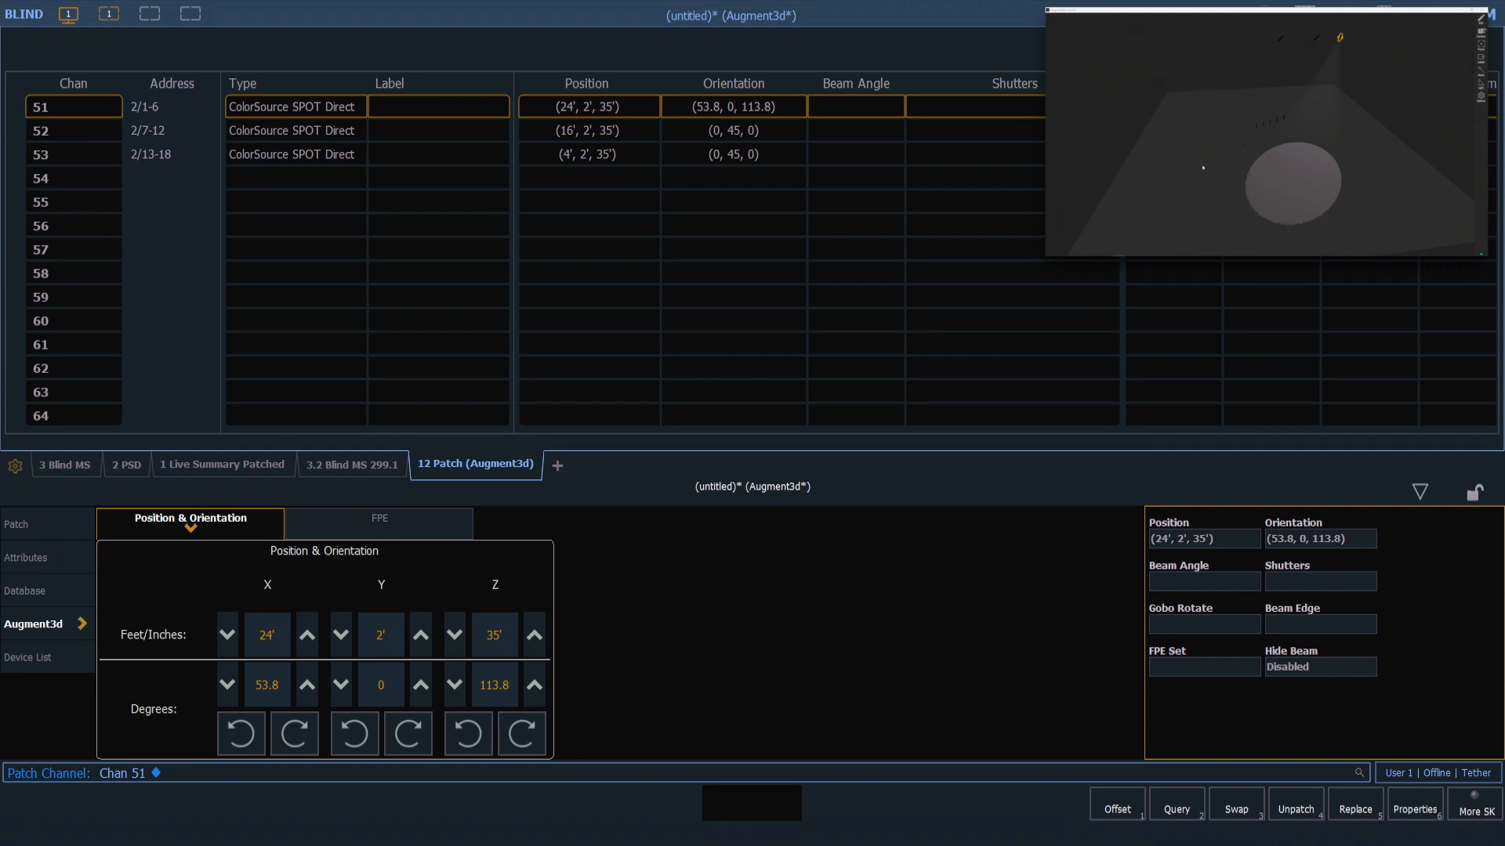
pyautogui.press('Escape')
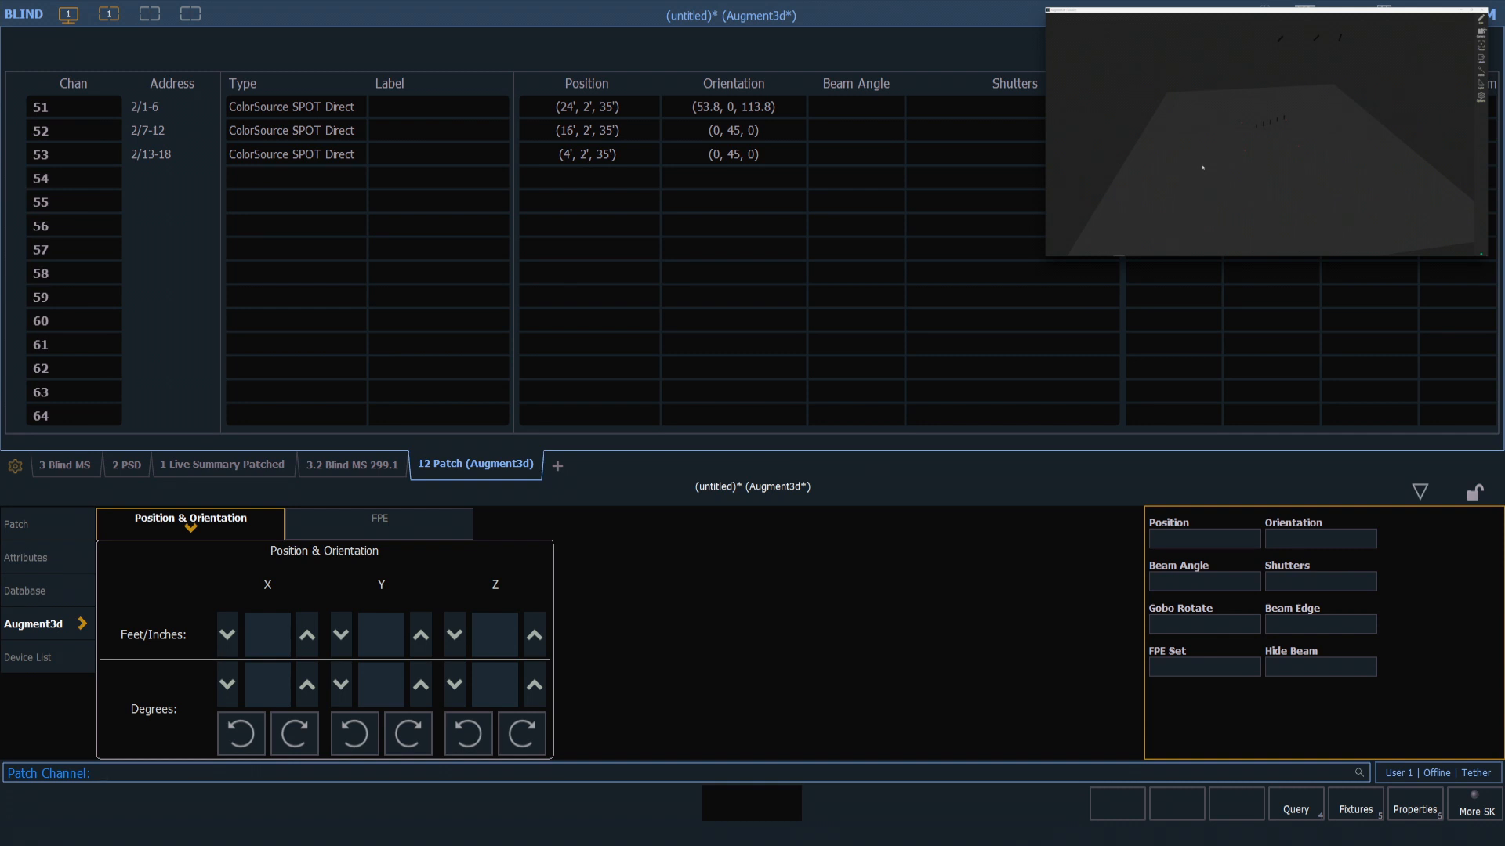
pyautogui.write('Chan 51t53')
# - Select channels 51 Thru 53 together and focus all three beams onto one stage spot
pyautogui.press('Return')
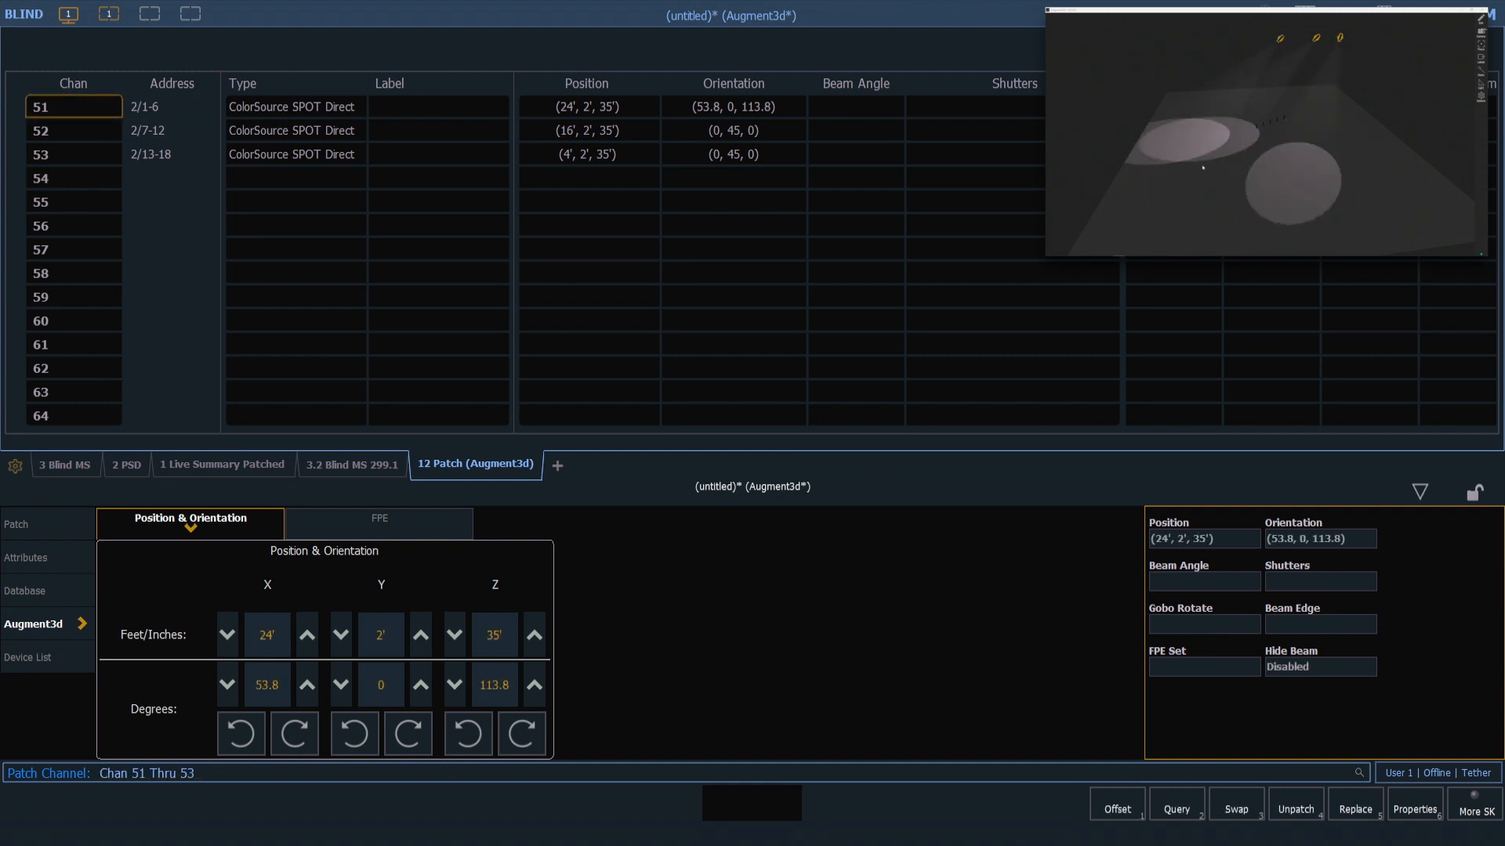
pyautogui.press('Return')
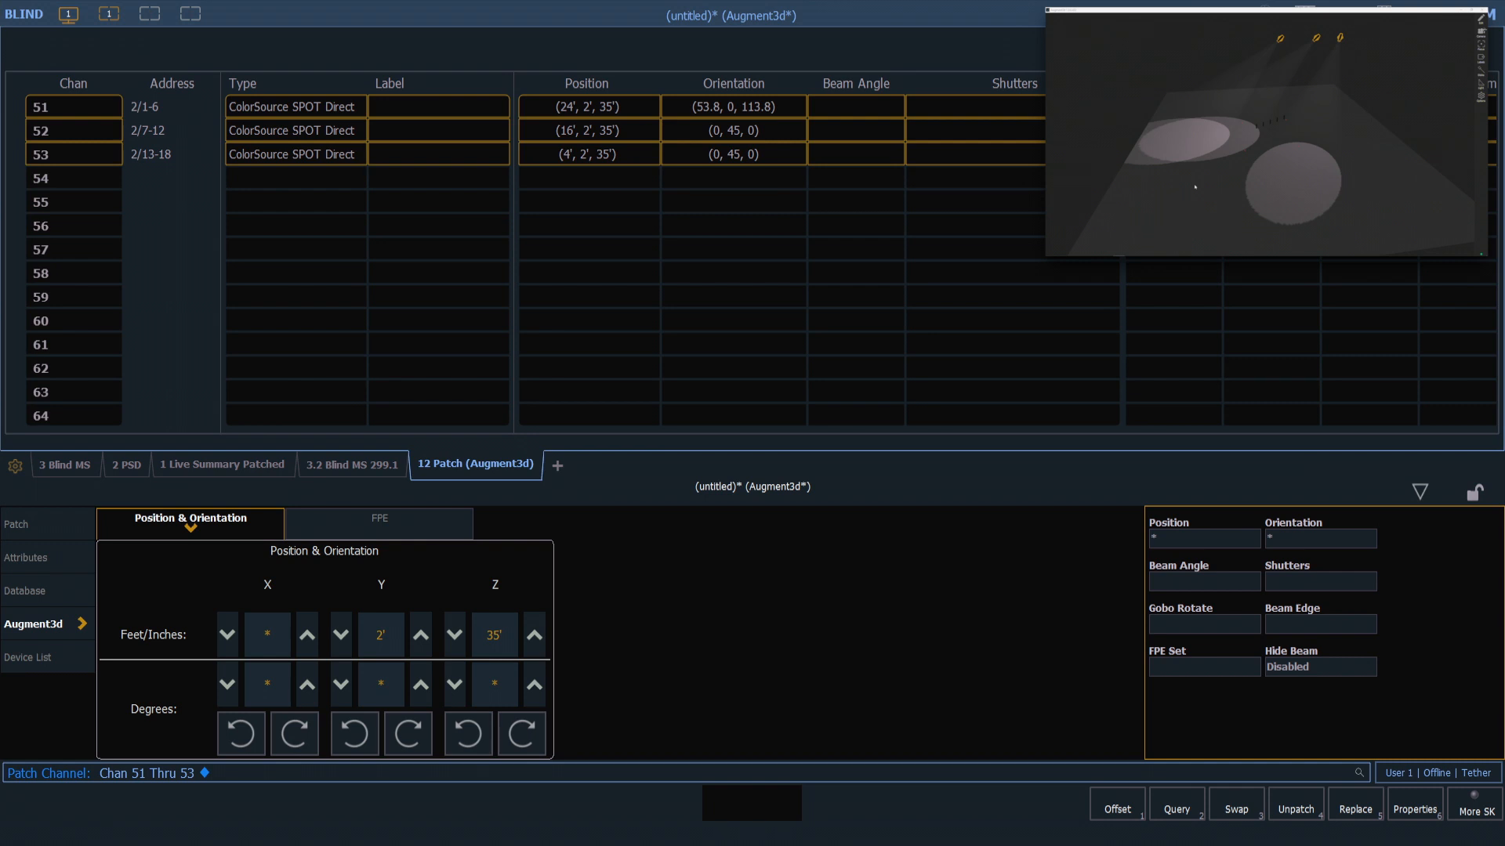
pyautogui.click(1195, 186)
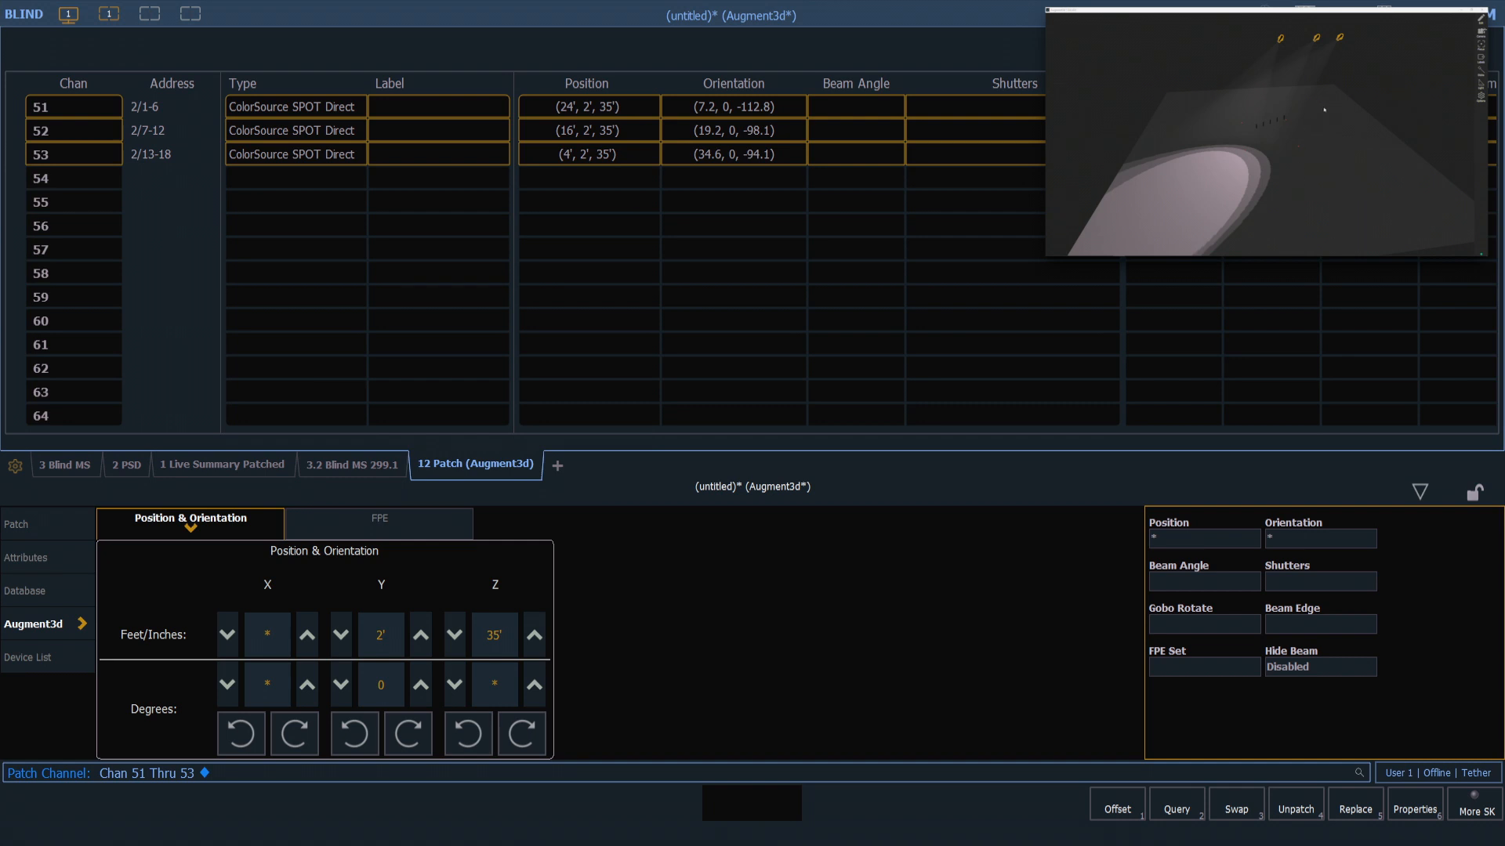
# - Drag the shared pool of channels 51–53 toward the stage's right side
pyautogui.moveTo(1325, 108)
pyautogui.mouseDown()
pyautogui.moveTo(1280, 135)
pyautogui.moveTo(1301, 188)
pyautogui.moveTo(1382, 141)
pyautogui.mouseUp()
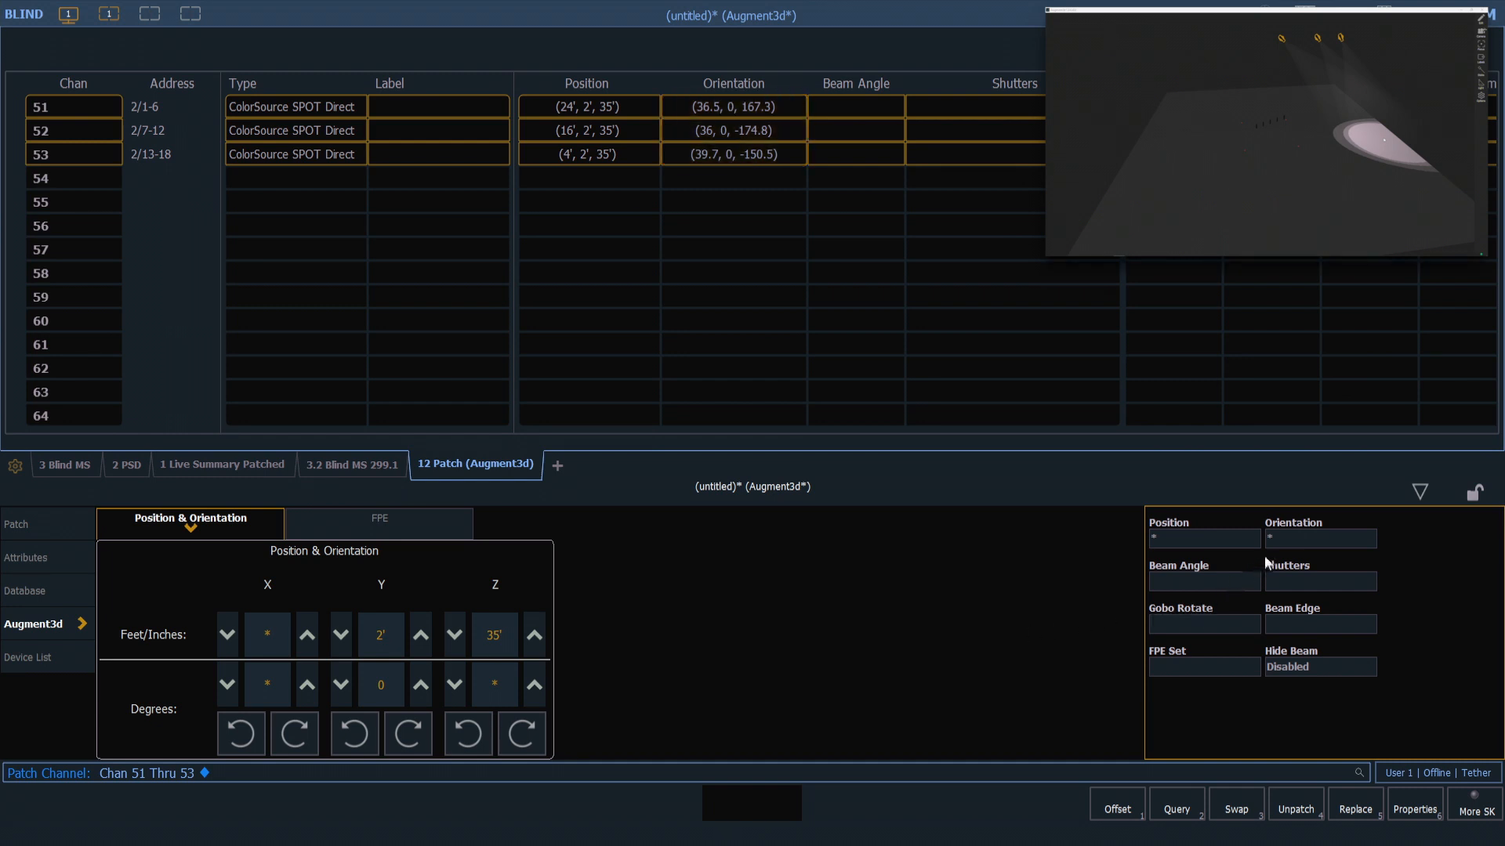
# - Reset the orientation of channels 51–53 to 0, 45, 0
pyautogui.click(1290, 539)
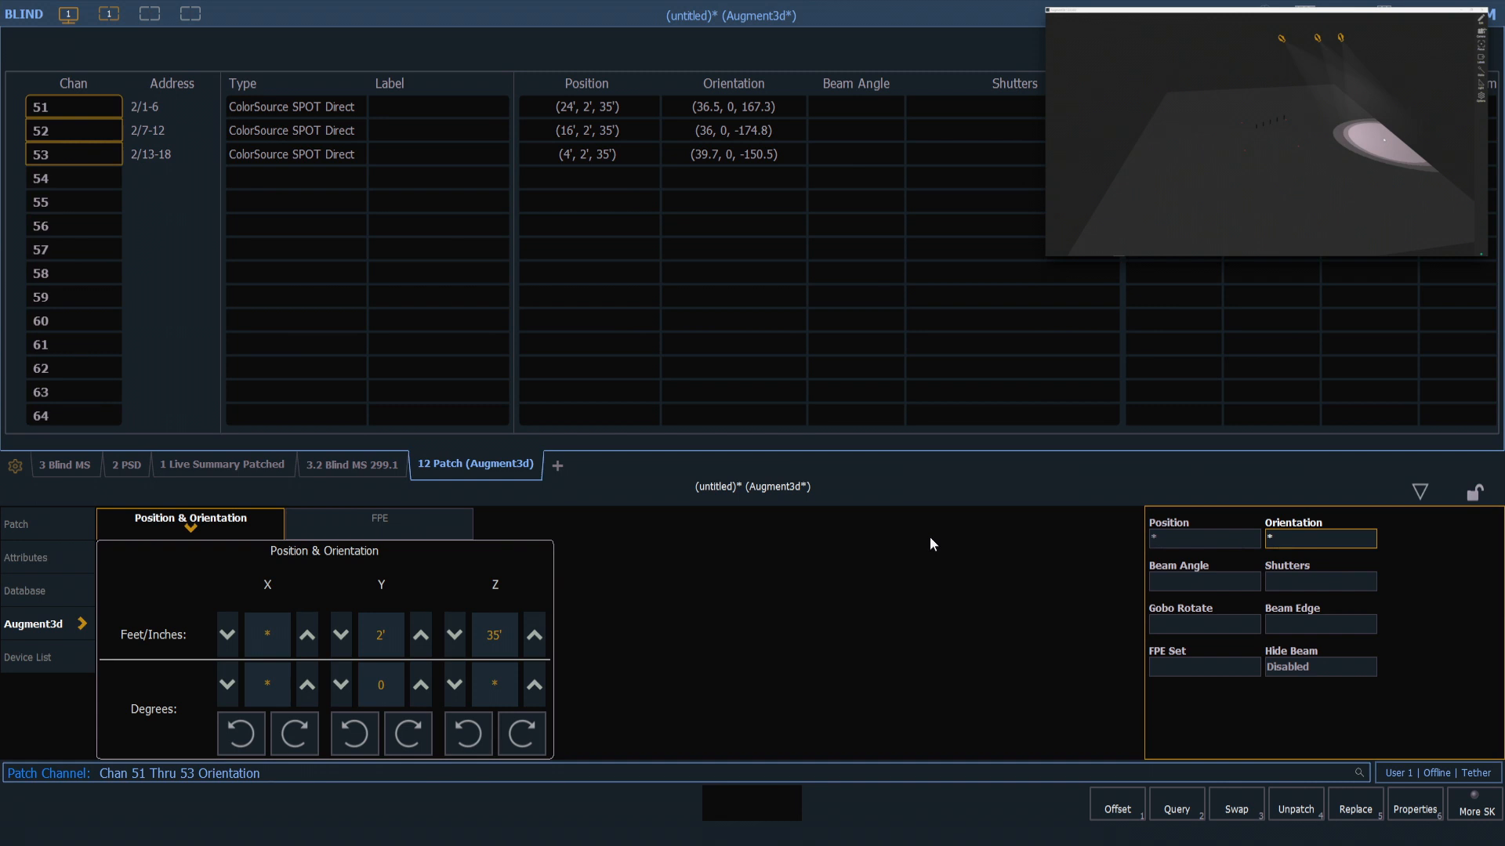
pyautogui.write('0 / 45 / 0')
pyautogui.press('Return')
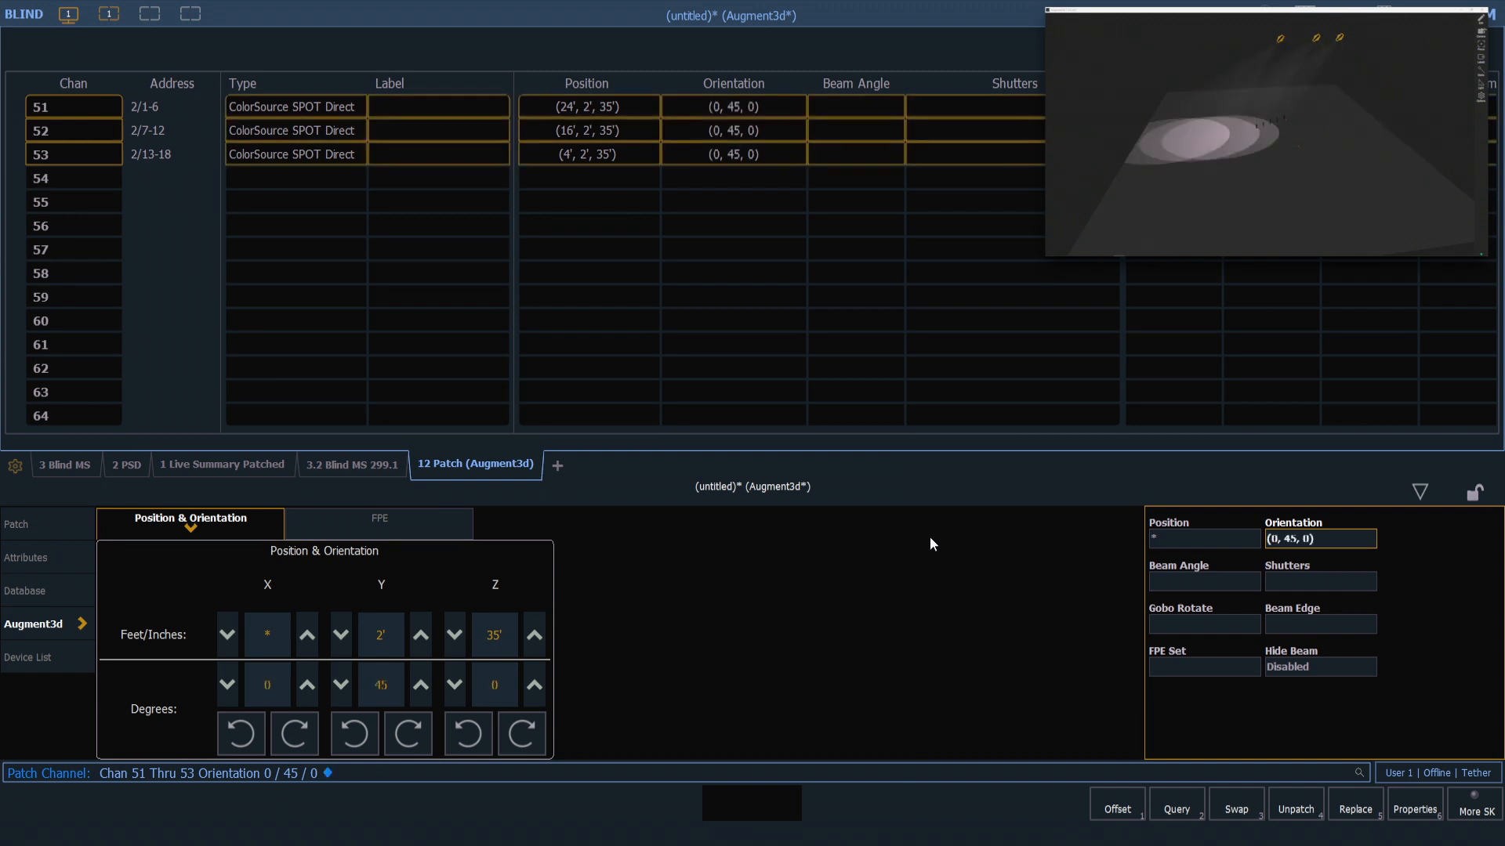